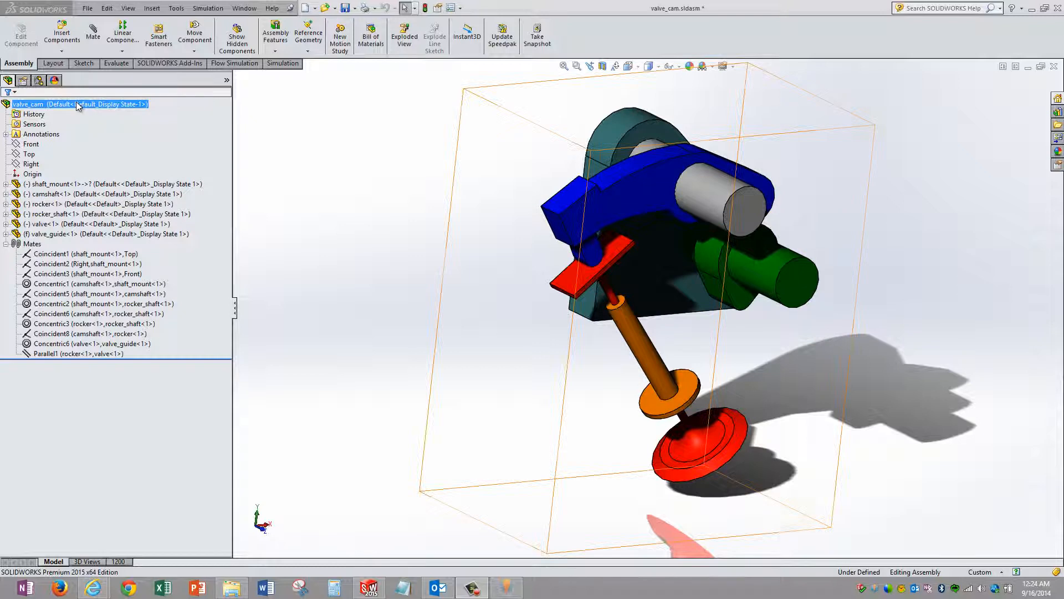
Examine the coincident mate between the shaft mount and the Top plane, and the standard mate types available for new mates.
{"action": "key", "text": "Escape"}
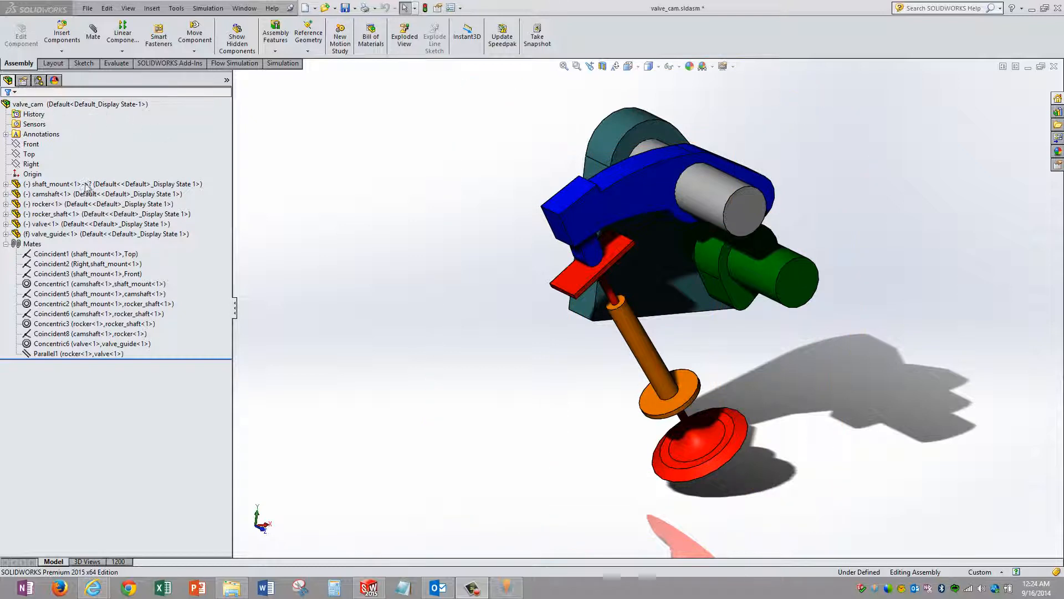
{"action": "left_click", "coordinate": [96, 254]}
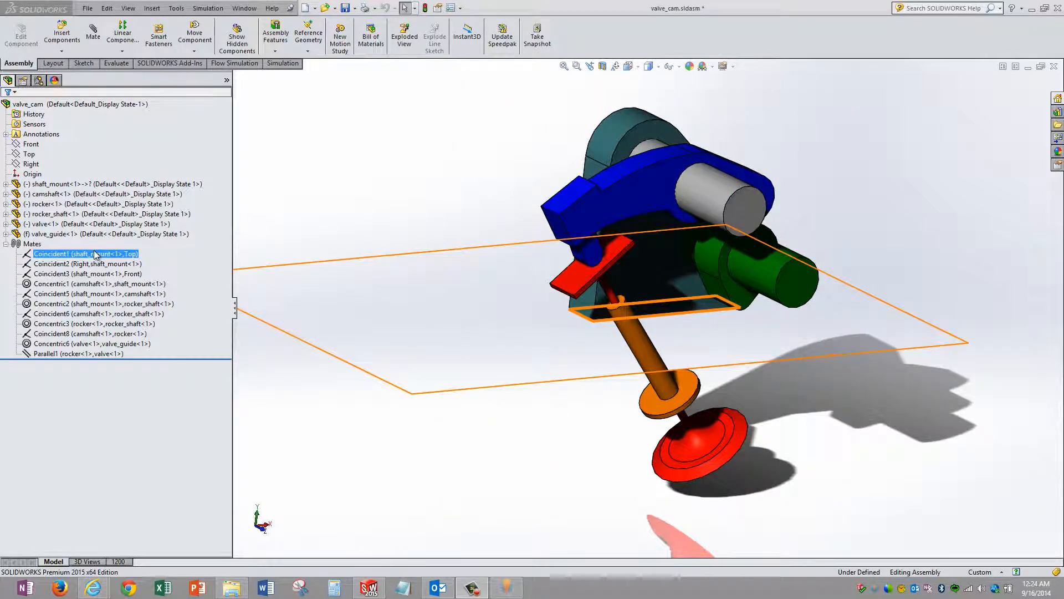
{"action": "key", "text": "Escape"}
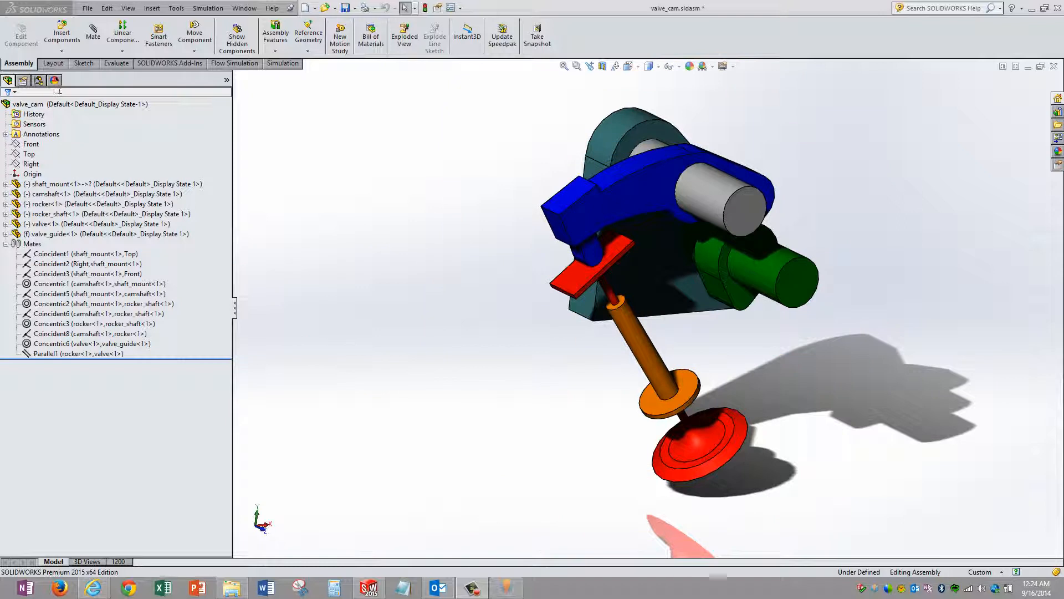
{"action": "left_click", "coordinate": [93, 34]}
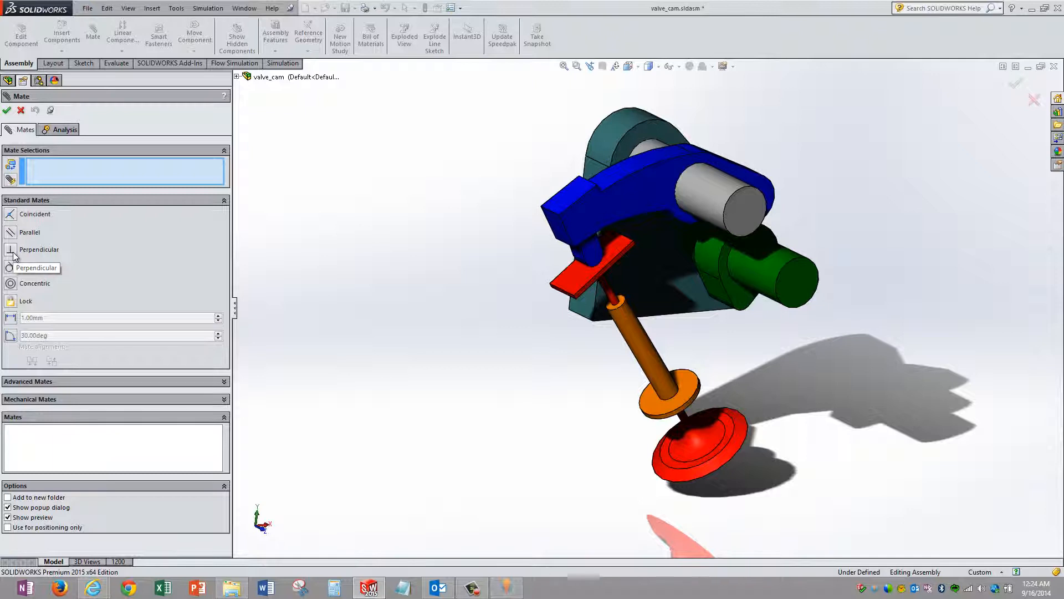
{"action": "left_click", "coordinate": [21, 110]}
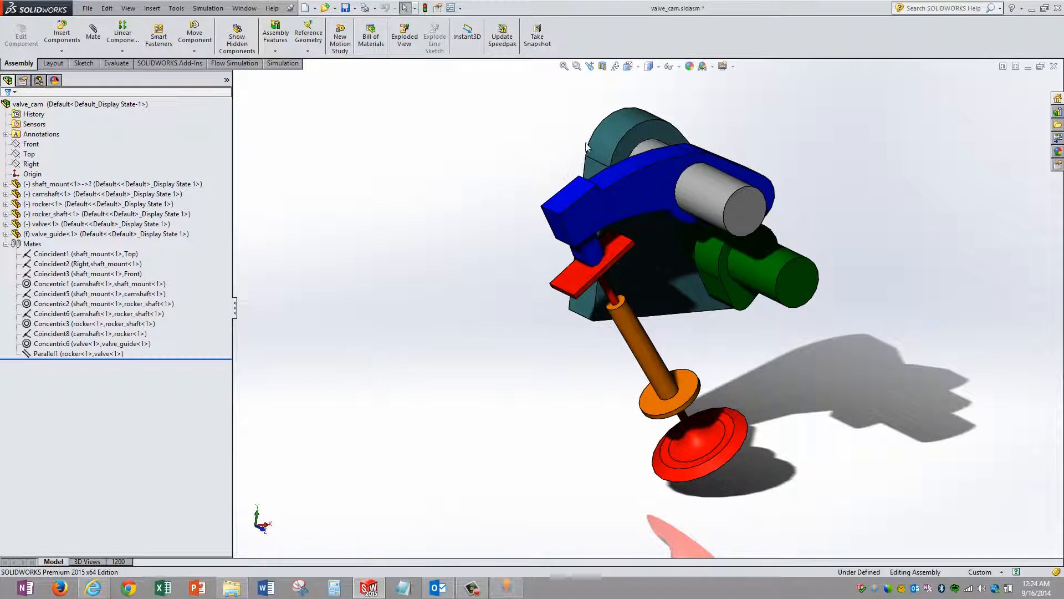
Show the assembly from the front and rotate the camshaft by hand to check how it moves relative to the rocker.
{"action": "left_click", "coordinate": [640, 67]}
{"action": "left_click", "coordinate": [647, 115]}
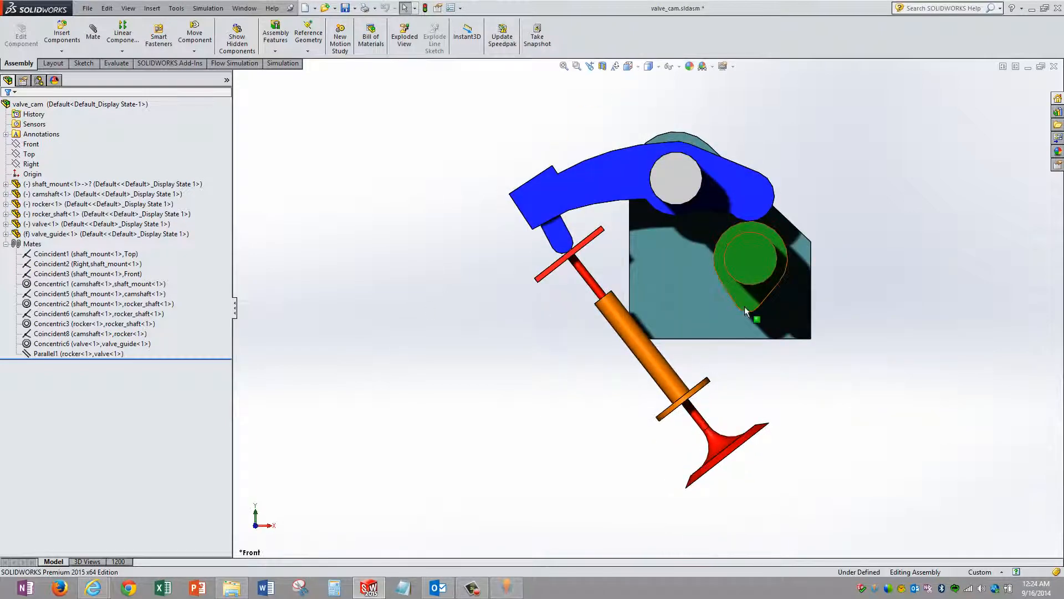
{"action": "mouse_move", "coordinate": [745, 312]}
{"action": "left_mouse_down"}
{"action": "mouse_move", "coordinate": [790, 272]}
{"action": "mouse_move", "coordinate": [787, 233]}
{"action": "mouse_move", "coordinate": [812, 260]}
{"action": "mouse_move", "coordinate": [716, 315]}
{"action": "mouse_move", "coordinate": [745, 323]}
{"action": "left_mouse_up"}
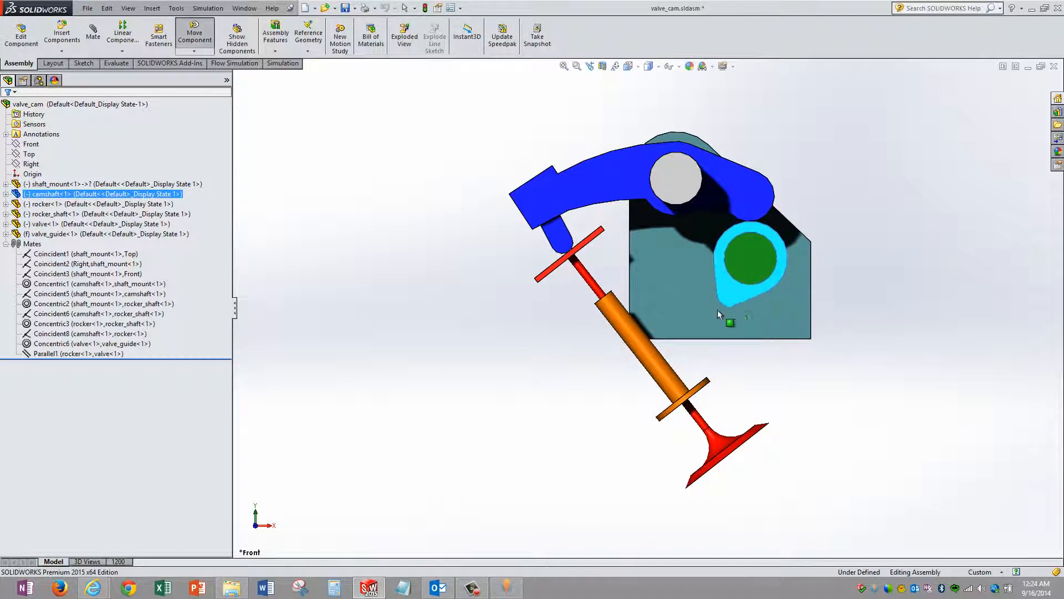
{"action": "key", "text": "Escape"}
{"action": "left_click", "coordinate": [901, 288]}
{"action": "middle_click_drag", "start_coordinate": [908, 272], "coordinate": [846, 331]}
{"action": "left_click_drag", "start_coordinate": [717, 301], "coordinate": [674, 246]}
{"action": "key", "text": "Escape"}
Open the 1200 motion study and look over its motion elements and the Contact tool.
{"action": "middle_click_drag", "start_coordinate": [556, 344], "coordinate": [560, 304]}
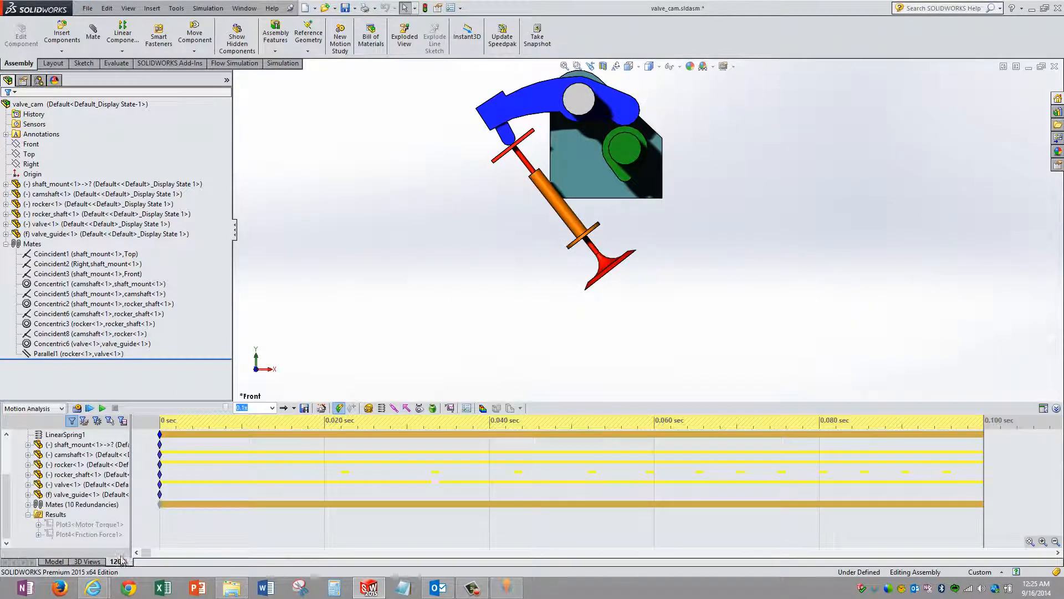
{"action": "left_click", "coordinate": [25, 484]}
{"action": "scroll", "coordinate": [24, 484], "scroll_direction": "up", "scroll_amount": 2}
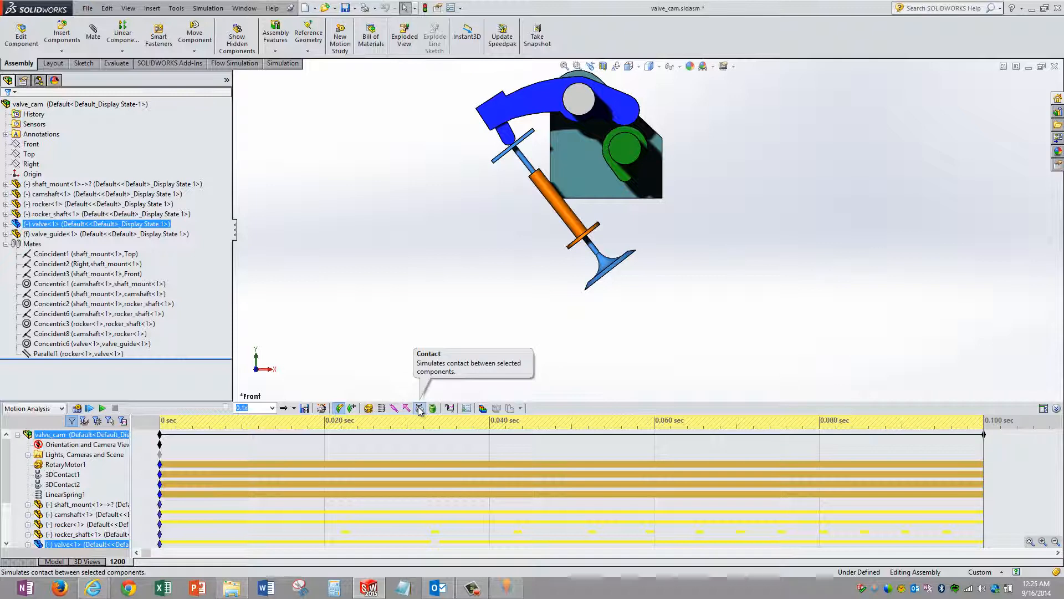
{"action": "left_click", "coordinate": [377, 310]}
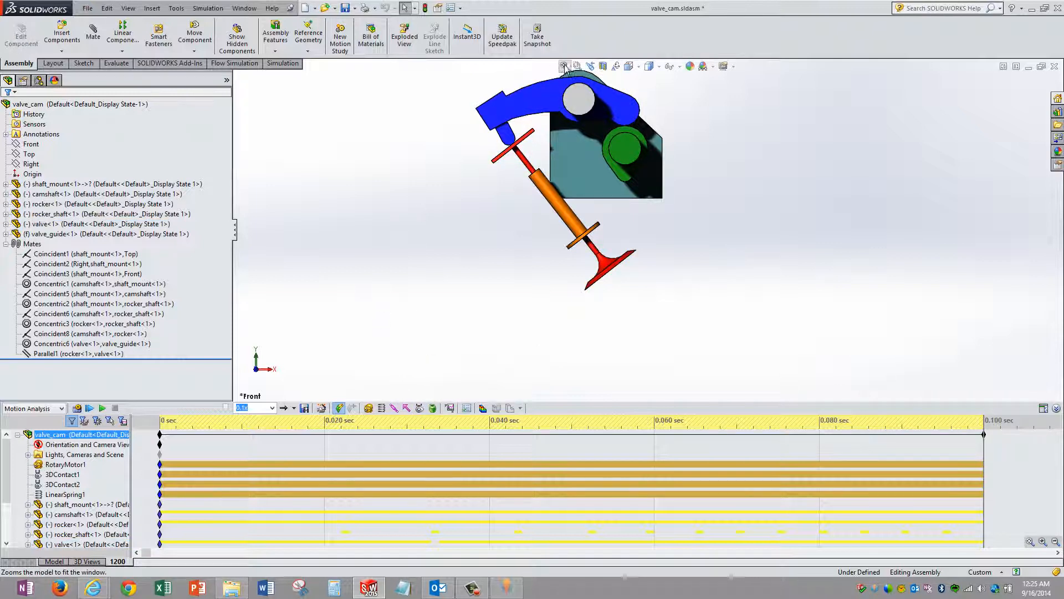
Review the rotary motor's definition, including its camshaft face, direction, motion types and speed, and leave it without changes.
{"action": "key", "text": "f"}
{"action": "left_click", "coordinate": [59, 464]}
{"action": "right_click", "coordinate": [59, 464]}
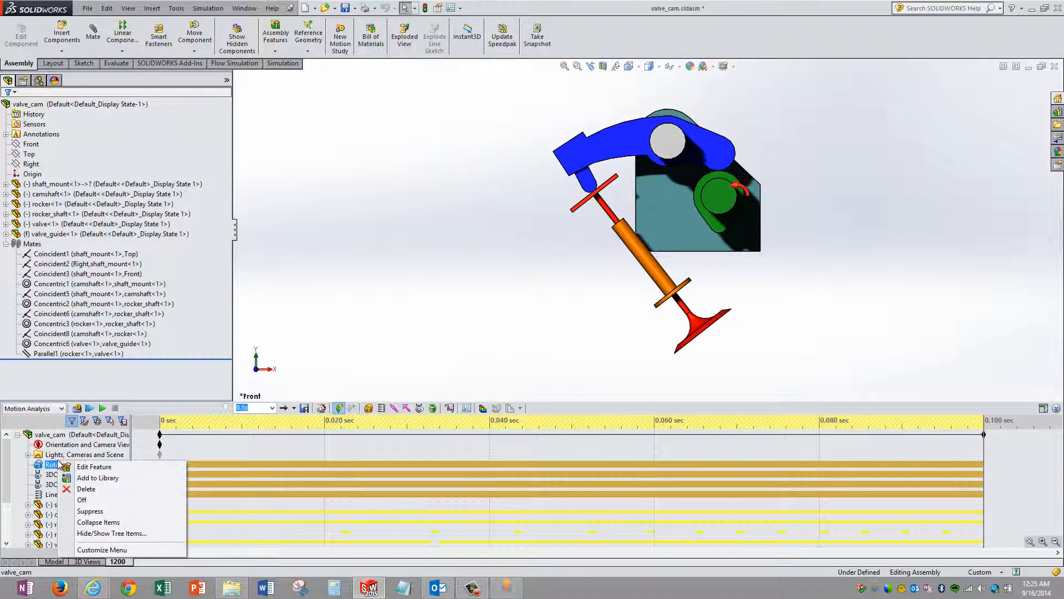
{"action": "left_click", "coordinate": [83, 469]}
{"action": "middle_click_drag", "start_coordinate": [820, 266], "coordinate": [757, 287]}
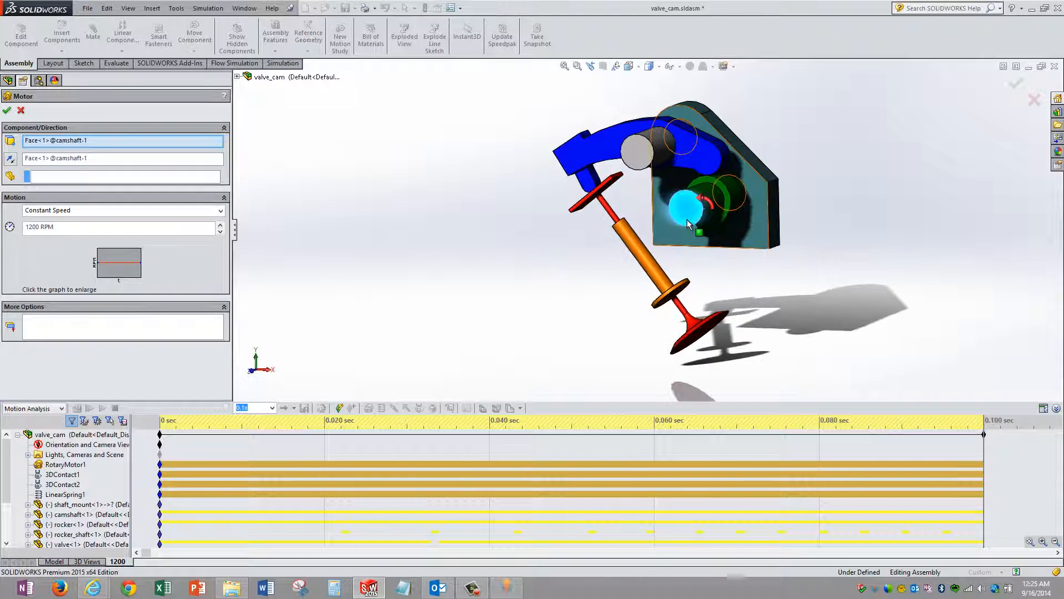
{"action": "left_click", "coordinate": [79, 160]}
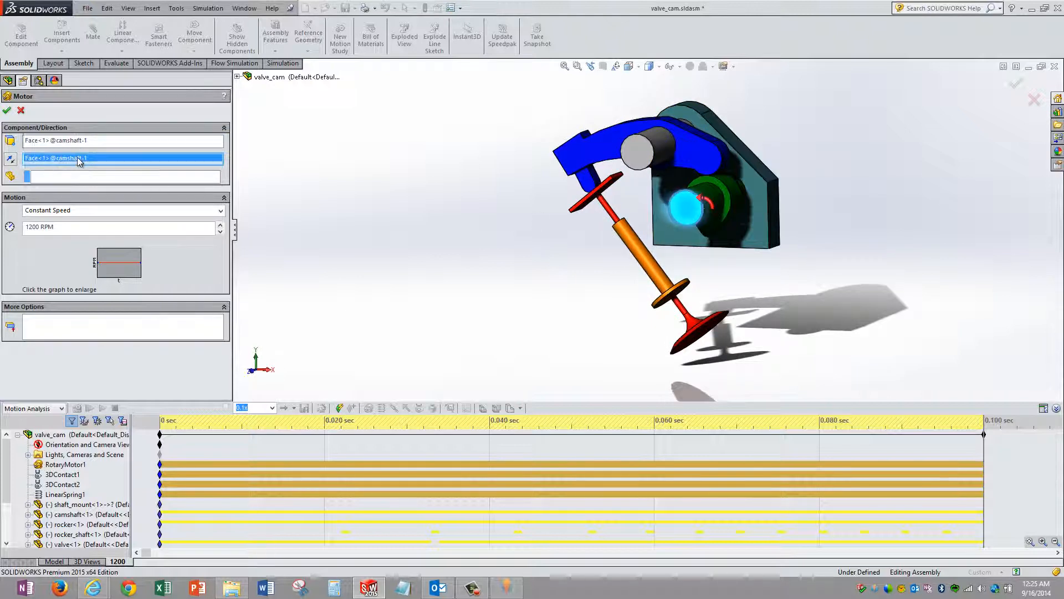
{"action": "left_click", "coordinate": [71, 211]}
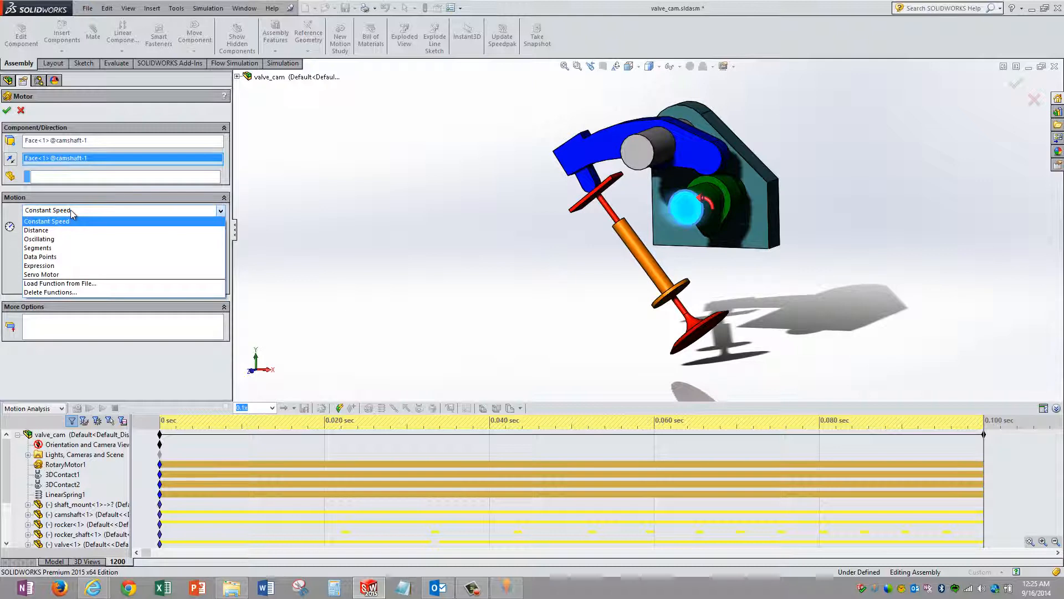
{"action": "left_click", "coordinate": [71, 210]}
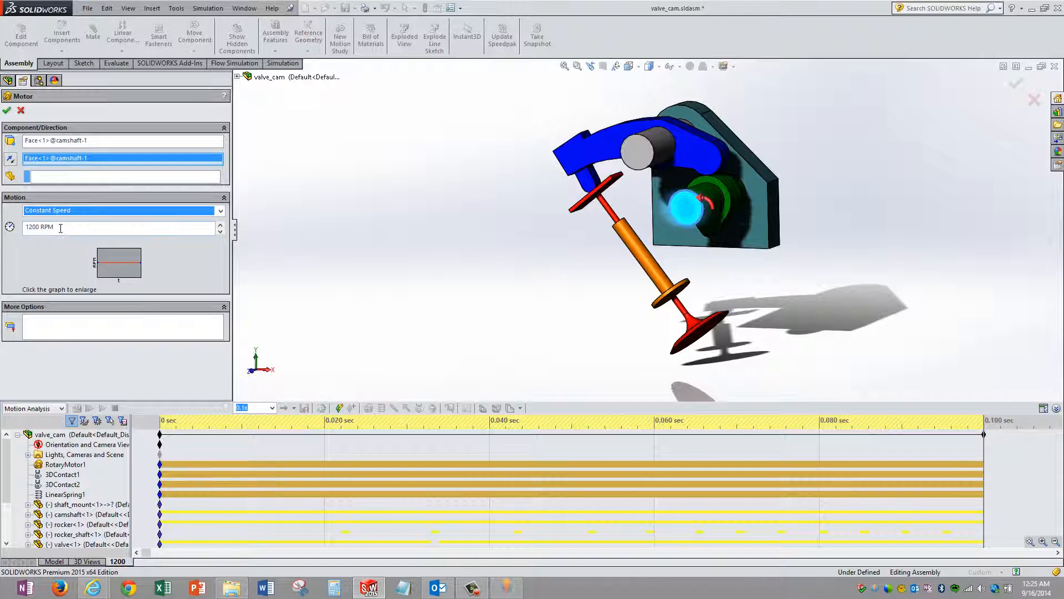
{"action": "left_click", "coordinate": [42, 227]}
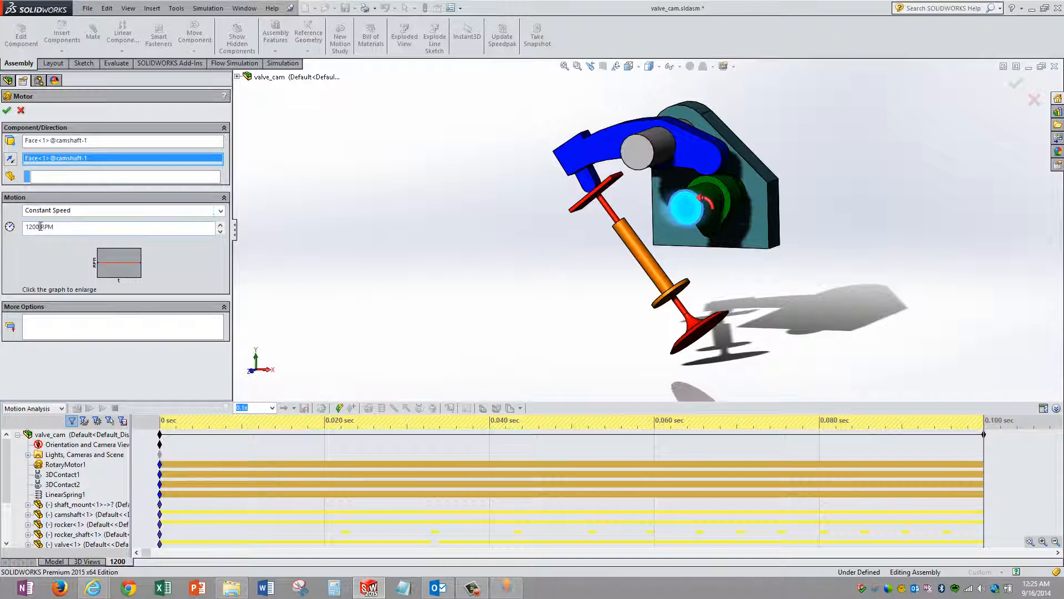
{"action": "left_click", "coordinate": [21, 112]}
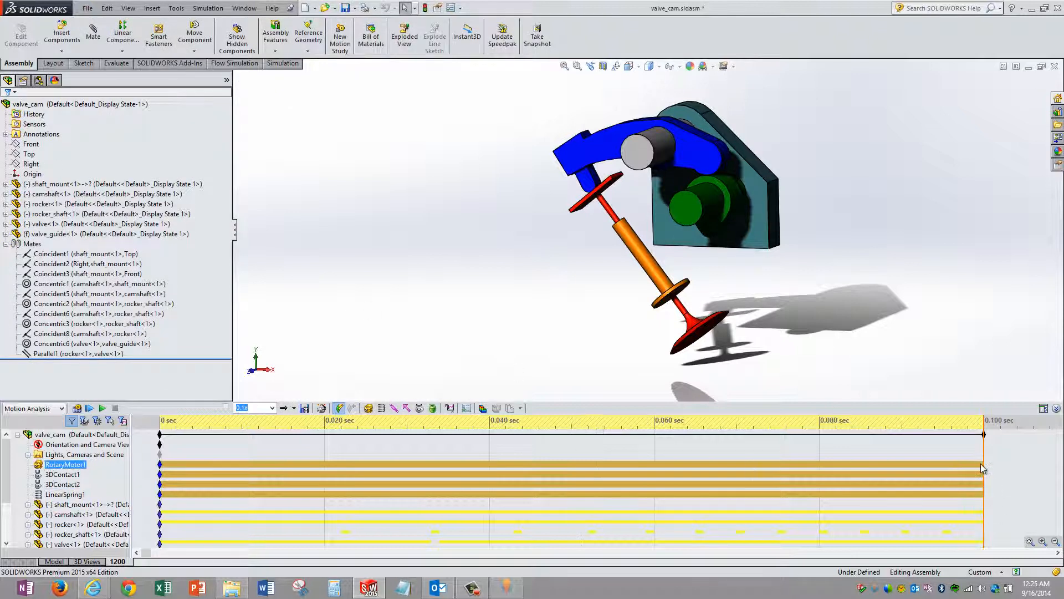
Review the settings of the solid body contact between the camshaft and the rocker, and leave them without changes.
{"action": "left_click", "coordinate": [62, 474]}
{"action": "right_click", "coordinate": [65, 478]}
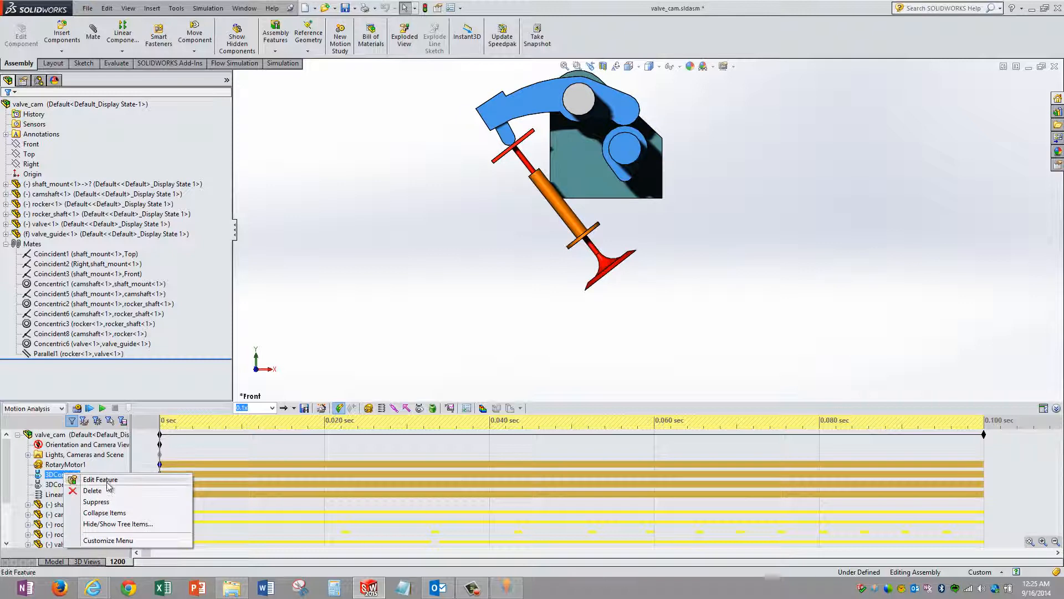
{"action": "left_click", "coordinate": [84, 483]}
{"action": "key", "text": "ctrl+7"}
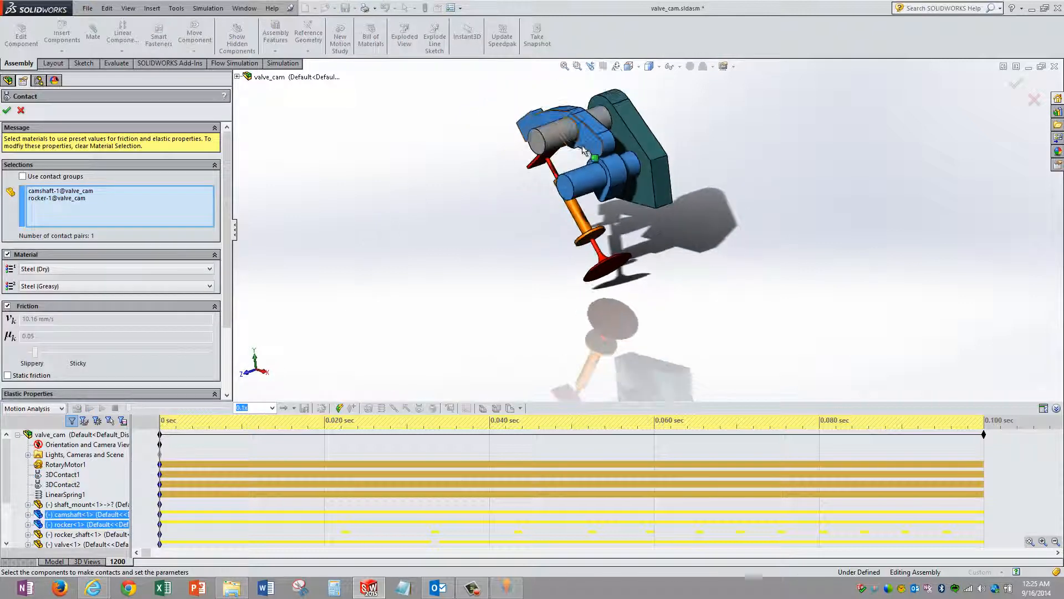
{"action": "left_click", "coordinate": [21, 110]}
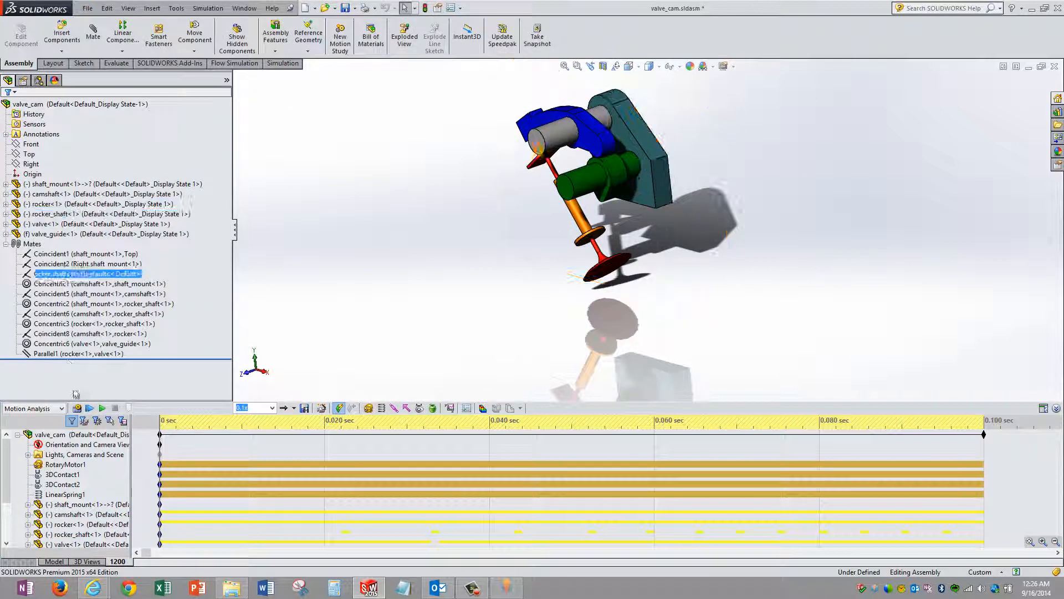
Review the settings of the contact between the rocker and the valve, and leave them without changes.
{"action": "right_click", "coordinate": [74, 487]}
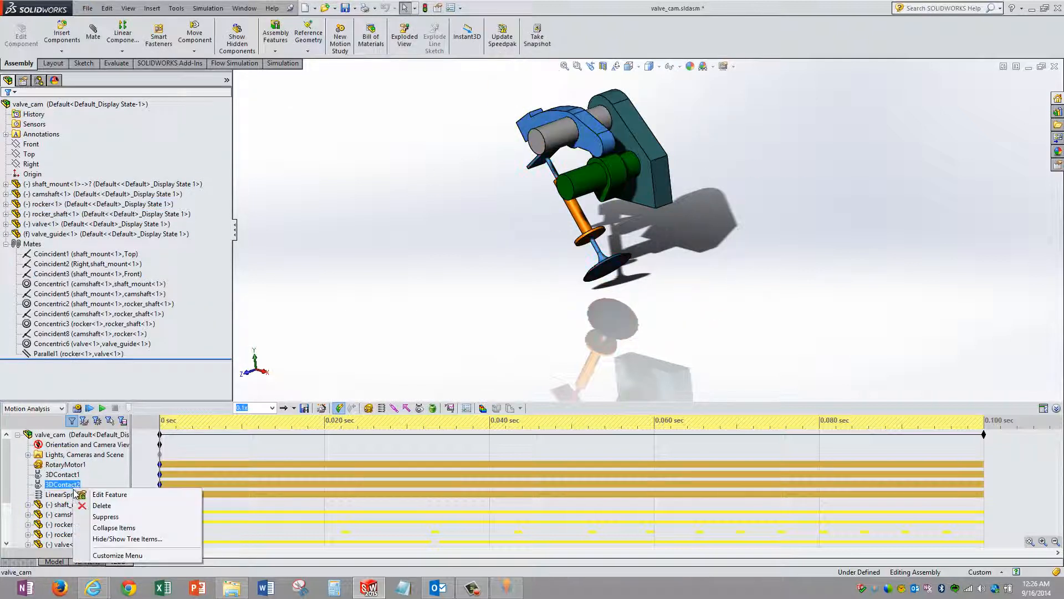
{"action": "left_click", "coordinate": [108, 494]}
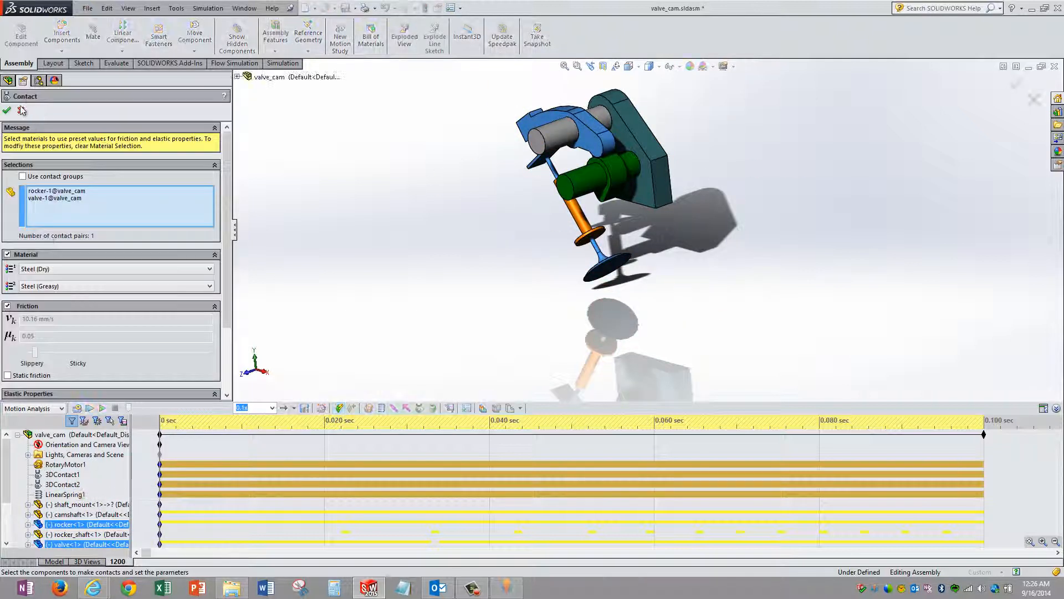
{"action": "left_click", "coordinate": [21, 110]}
Review the linear spring's end references, stiffness, free length and damper settings between the valve guide and the valve, without changing them.
{"action": "right_click", "coordinate": [66, 494]}
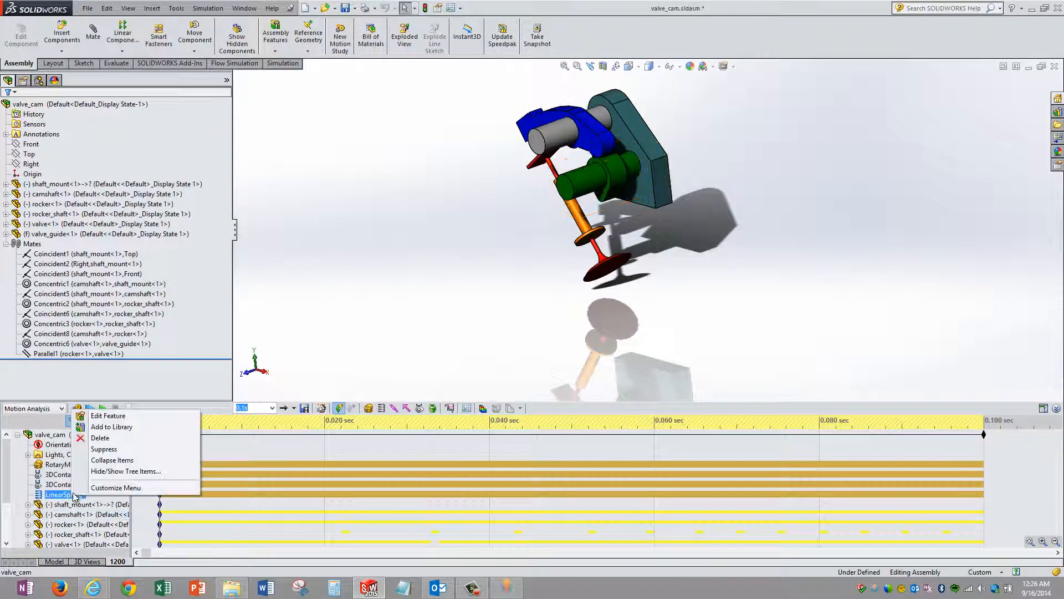
{"action": "left_click", "coordinate": [111, 416]}
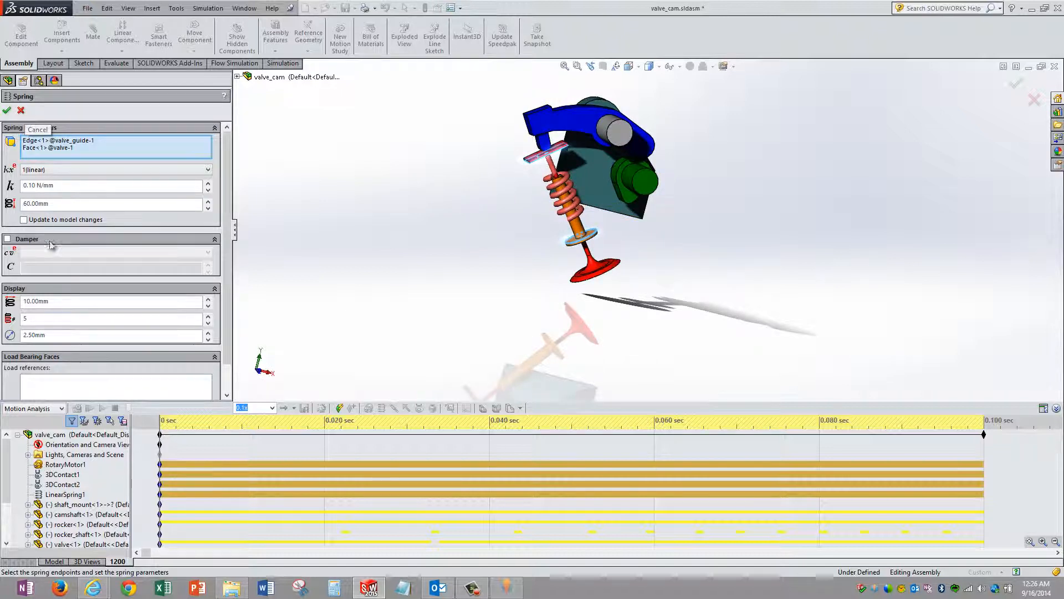
{"action": "left_click", "coordinate": [22, 111]}
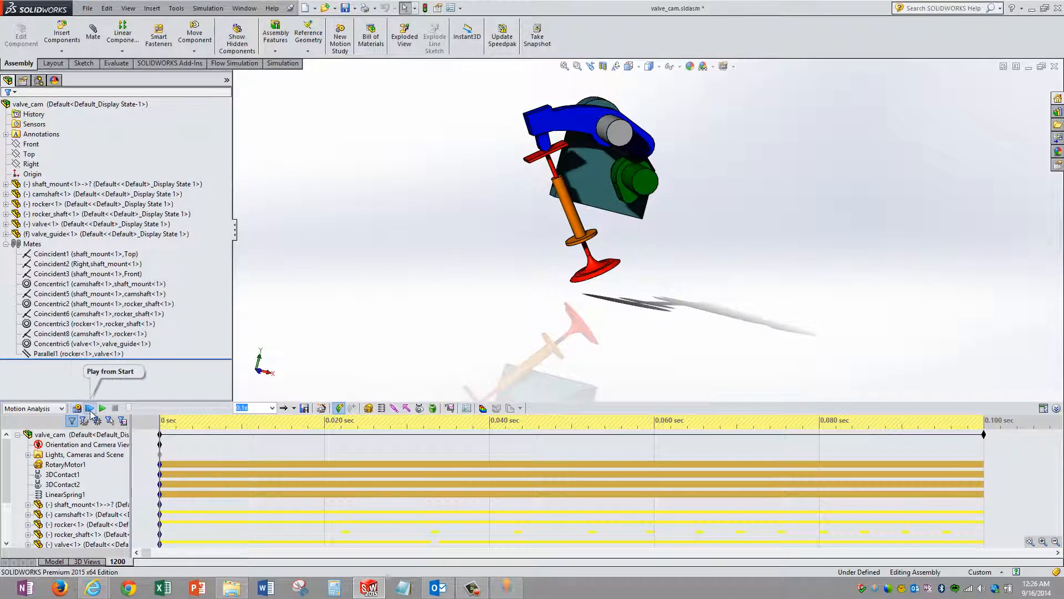
Play the motion study from the start and set its playback speed to 0.1x.
{"action": "left_click", "coordinate": [90, 414]}
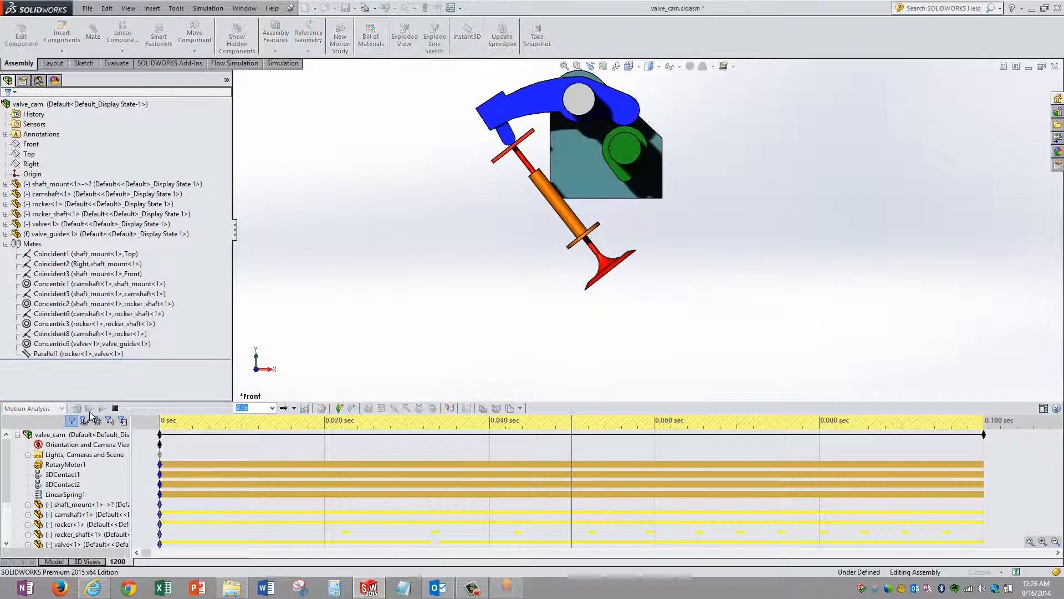
{"action": "left_click", "coordinate": [566, 66]}
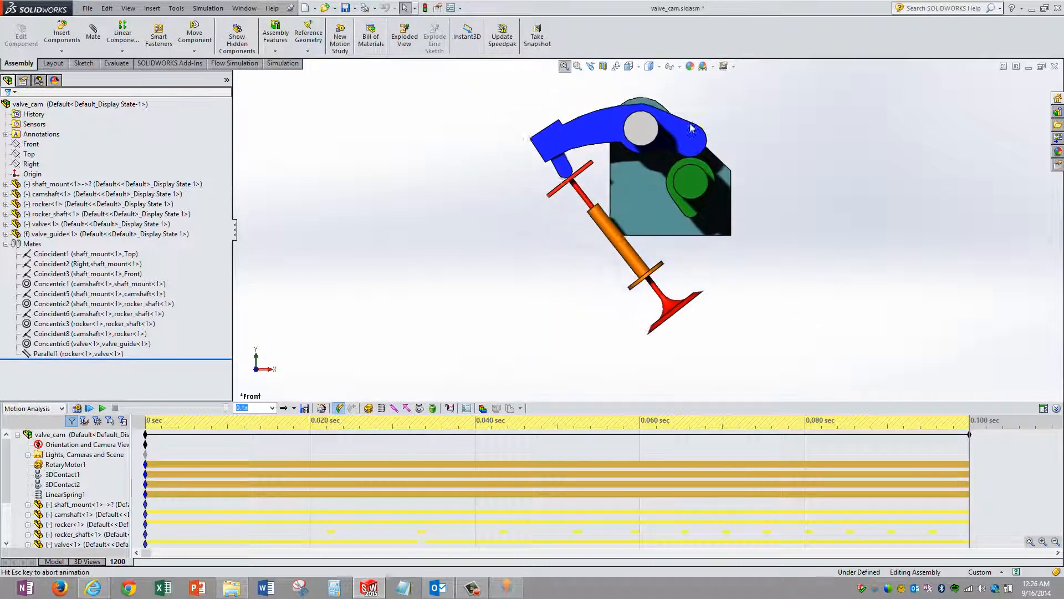
{"action": "middle_click_drag", "start_coordinate": [773, 122], "coordinate": [713, 146], "text": "ctrl"}
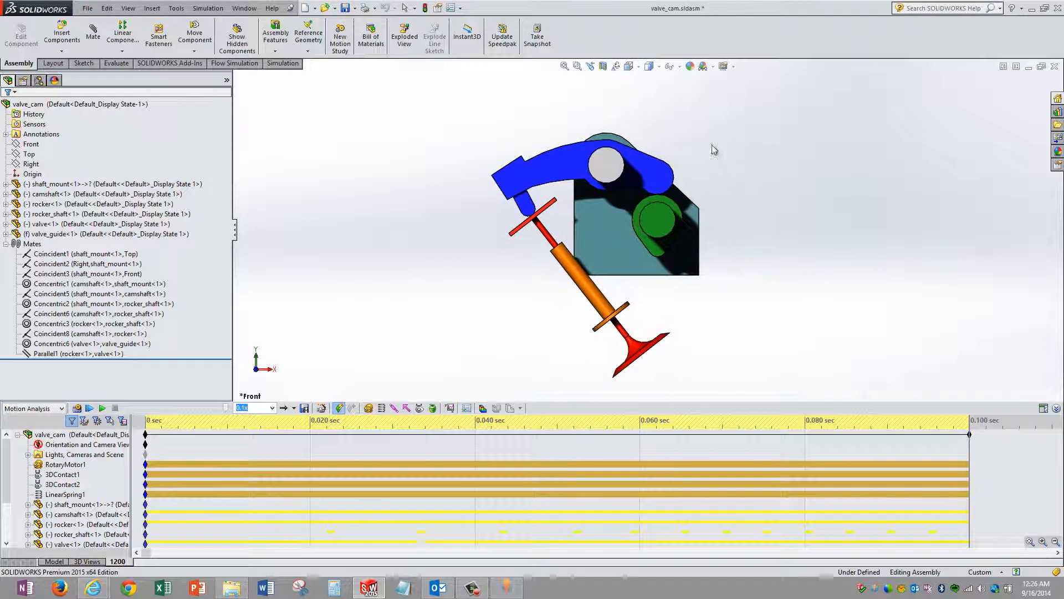
{"action": "left_click", "coordinate": [88, 408]}
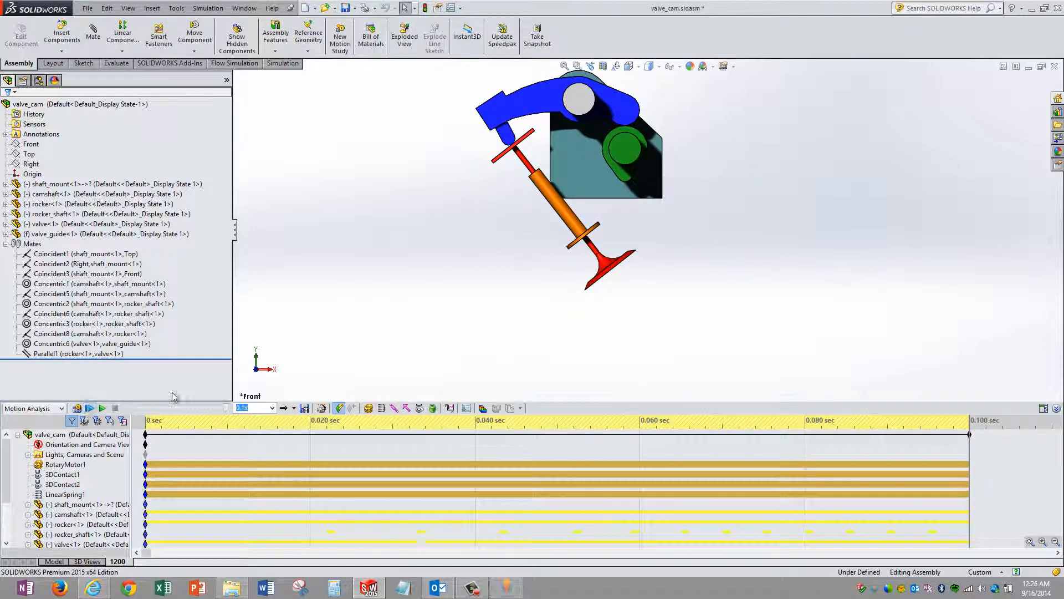
{"action": "left_click", "coordinate": [272, 409]}
{"action": "left_click", "coordinate": [272, 286]}
Start a new motion results plot for forces, using the contact force magnitude over time.
{"action": "scroll", "coordinate": [106, 489], "scroll_direction": "down", "scroll_amount": 2}
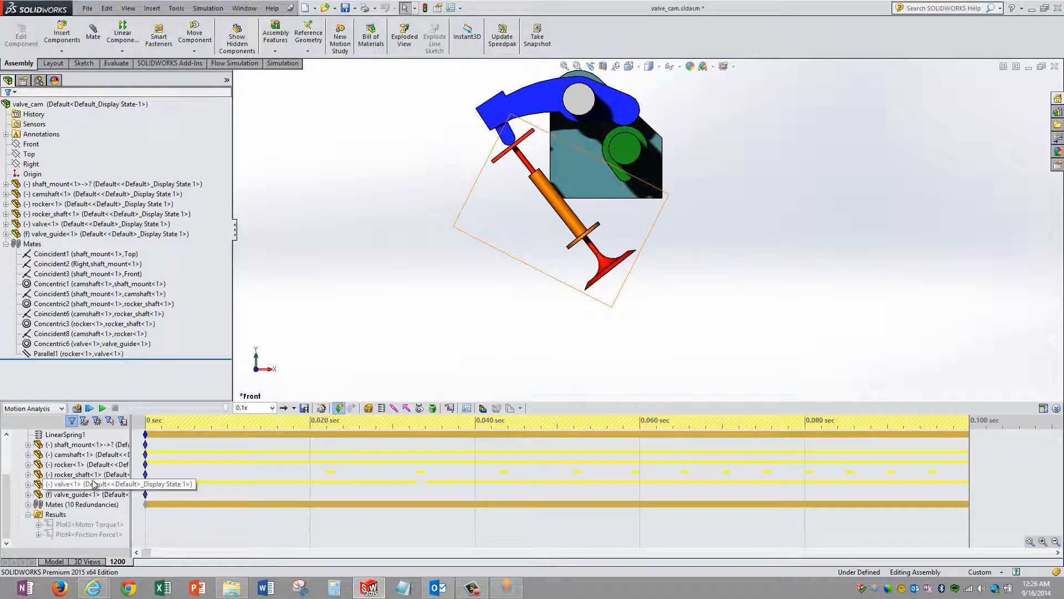
{"action": "left_click", "coordinate": [65, 434]}
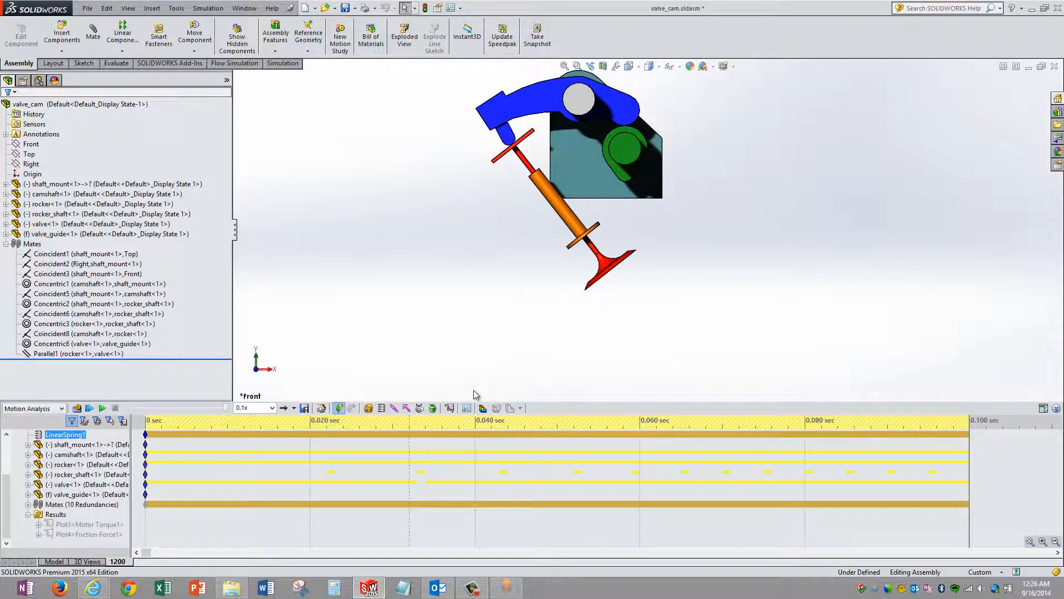
{"action": "left_click", "coordinate": [450, 408]}
{"action": "left_click", "coordinate": [161, 139]}
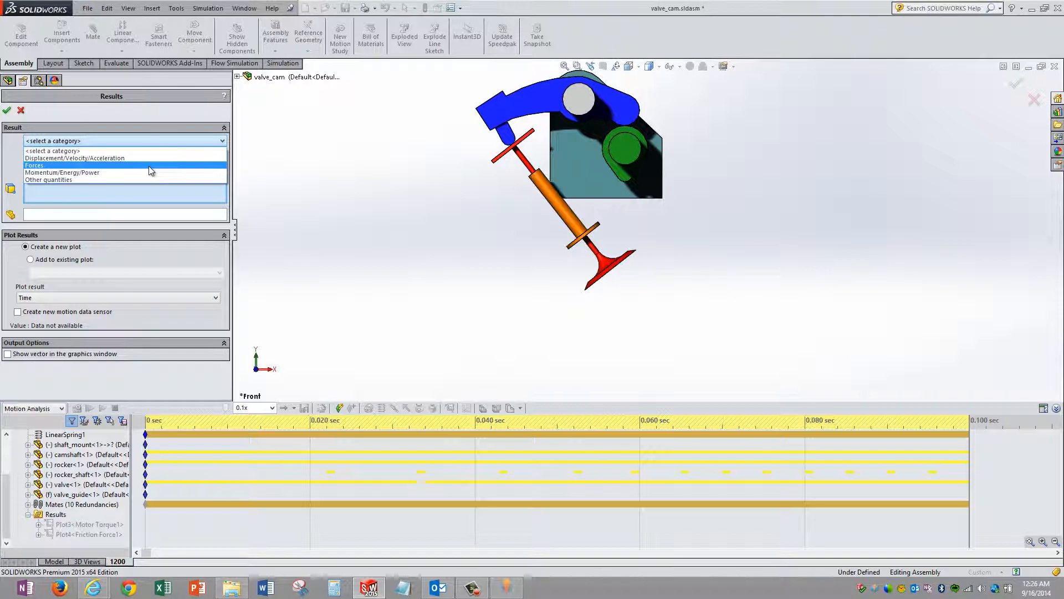
{"action": "left_click", "coordinate": [149, 165]}
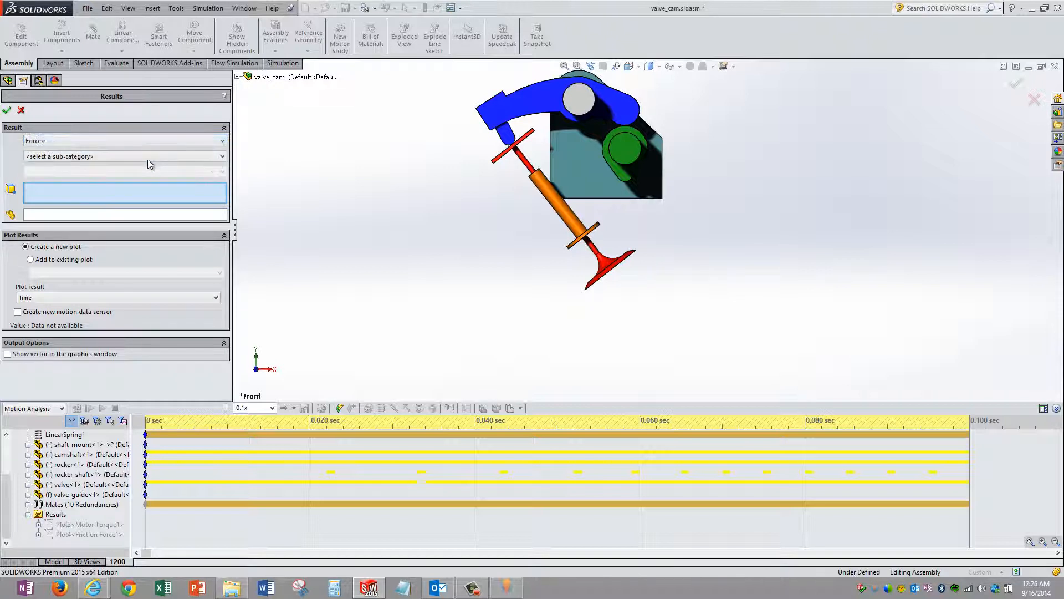
{"action": "left_click", "coordinate": [149, 155]}
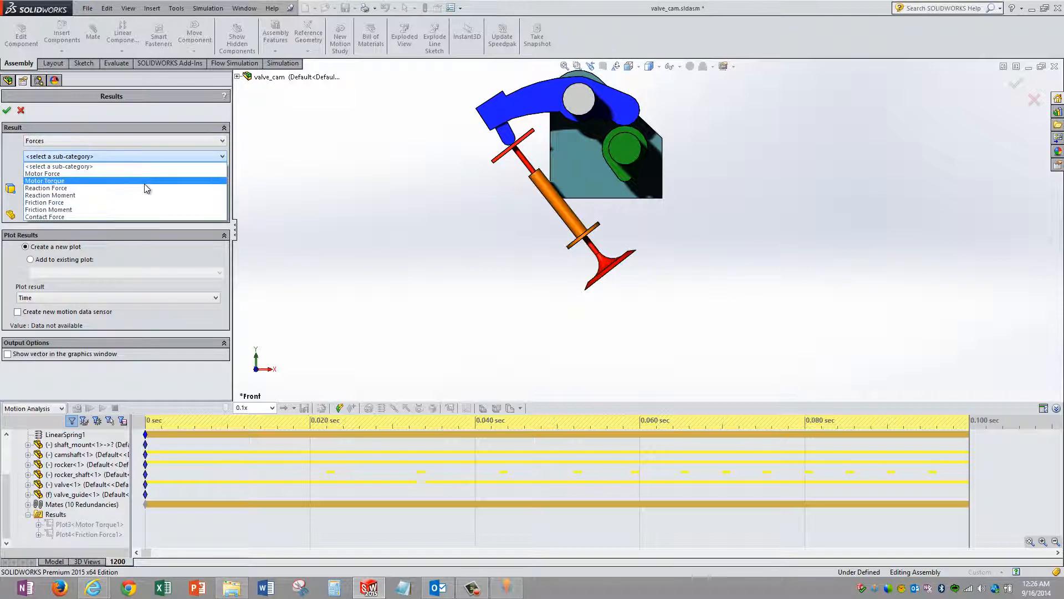
{"action": "left_click", "coordinate": [121, 167]}
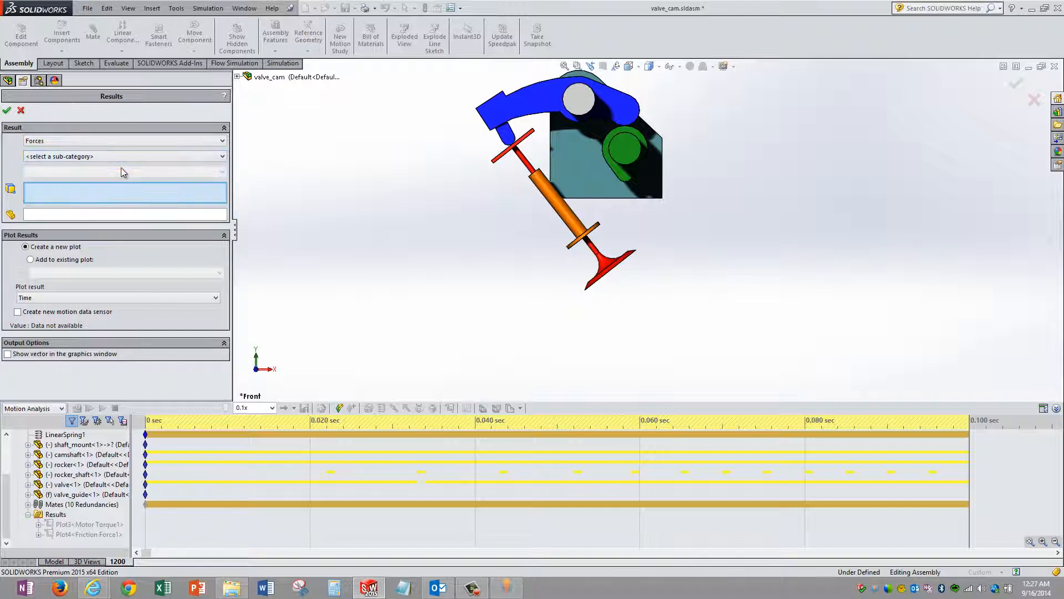
{"action": "left_click", "coordinate": [91, 157]}
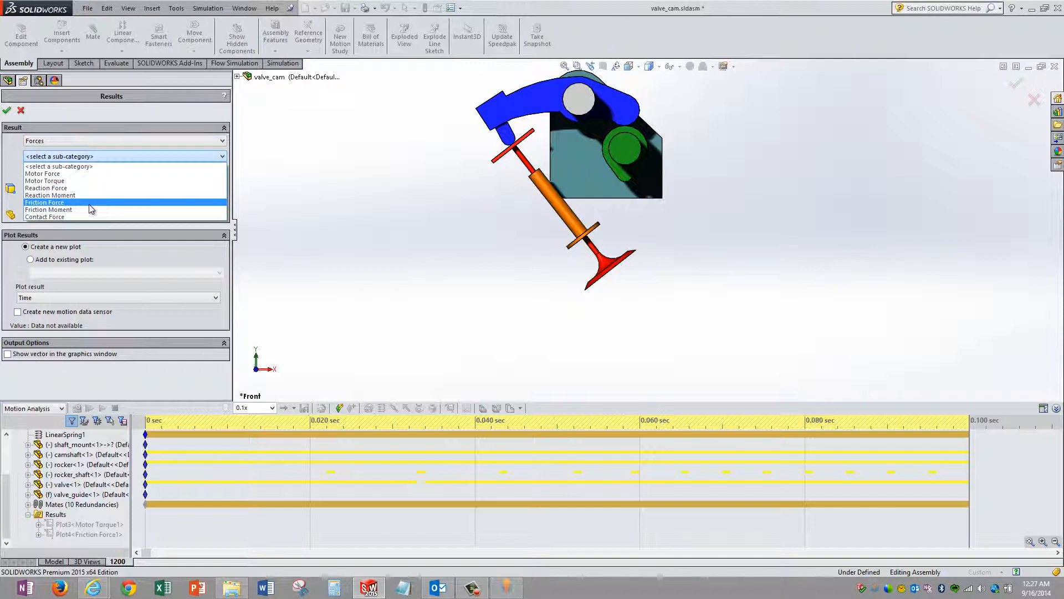
{"action": "left_click", "coordinate": [91, 216]}
{"action": "left_click", "coordinate": [82, 171]}
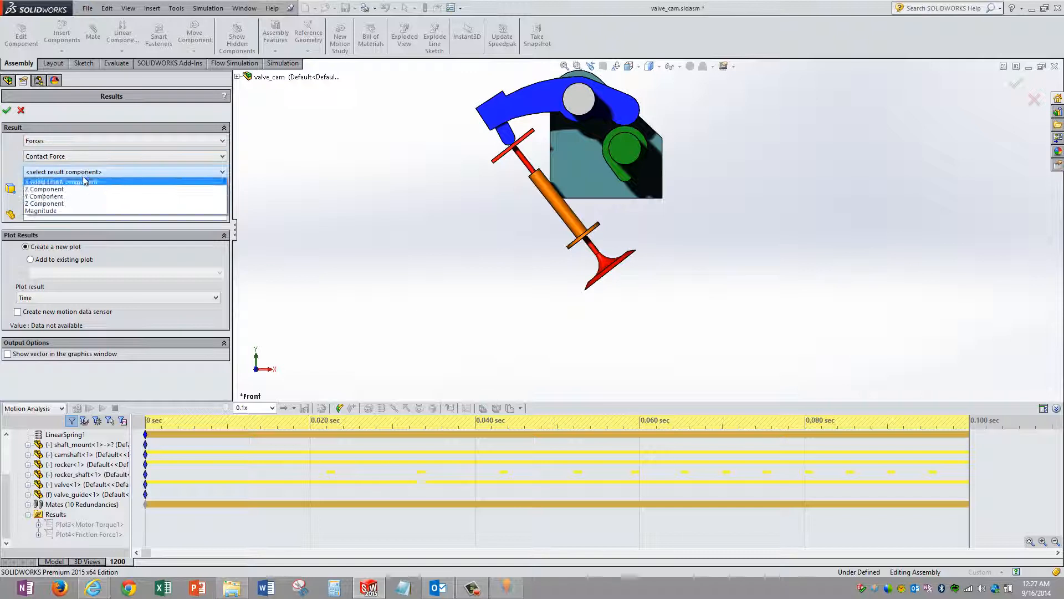
{"action": "left_click", "coordinate": [78, 191]}
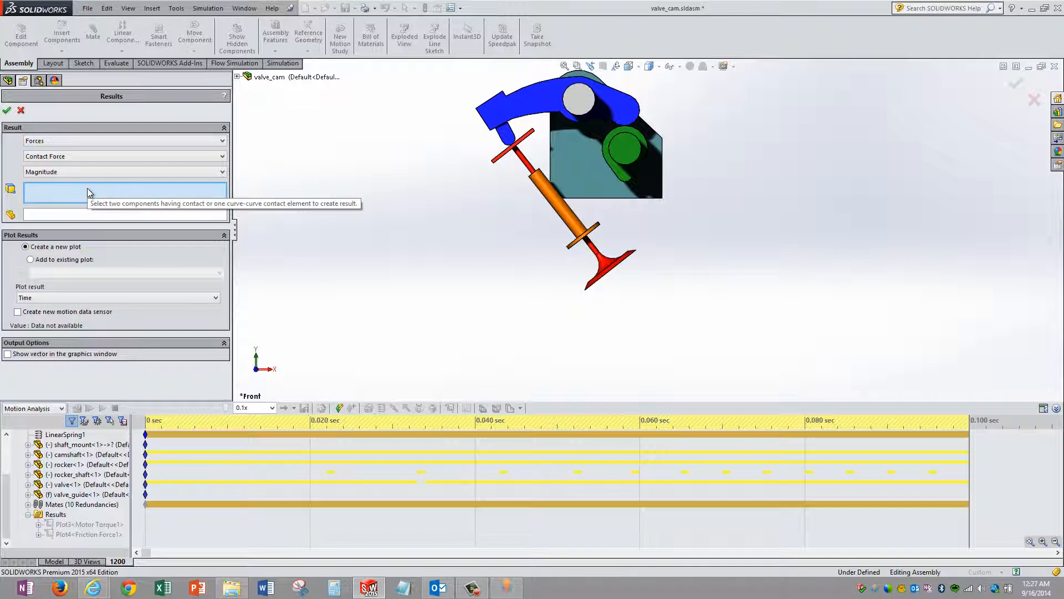
Pick the touching faces of the rocker and the camshaft as the contact pair and create the plot.
{"action": "middle_click_drag", "start_coordinate": [704, 230], "coordinate": [690, 171]}
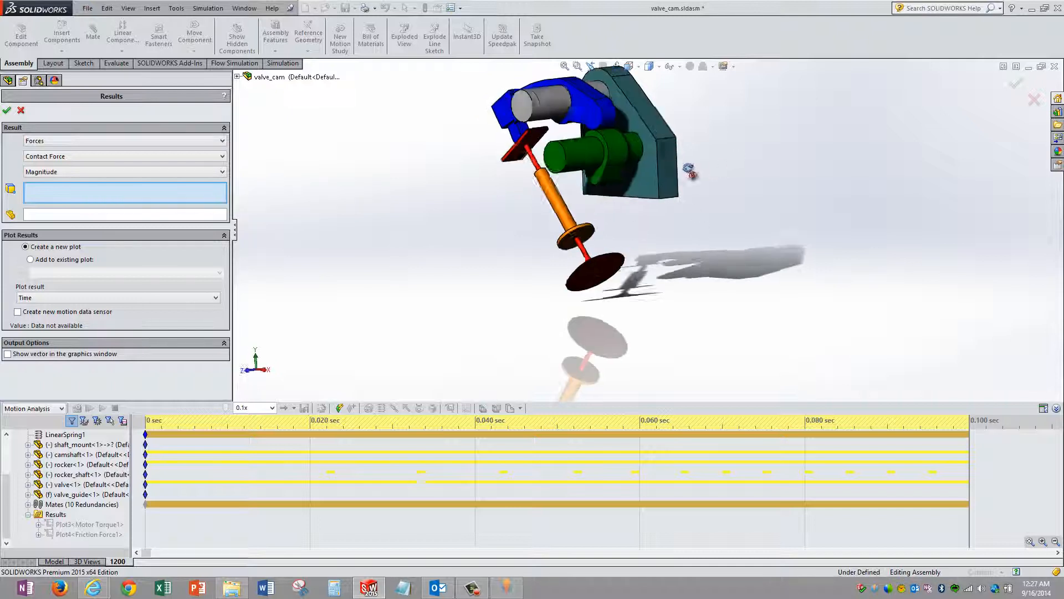
{"action": "scroll", "coordinate": [690, 170], "scroll_direction": "down", "scroll_amount": 3}
{"action": "left_click", "coordinate": [571, 111]}
{"action": "left_click", "coordinate": [581, 176]}
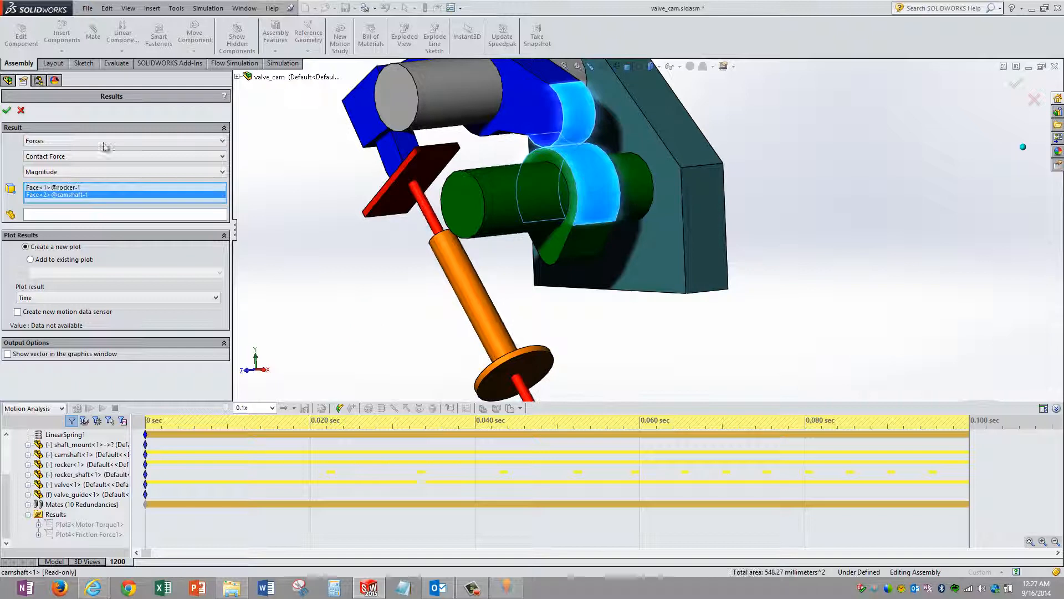
{"action": "left_click", "coordinate": [8, 110]}
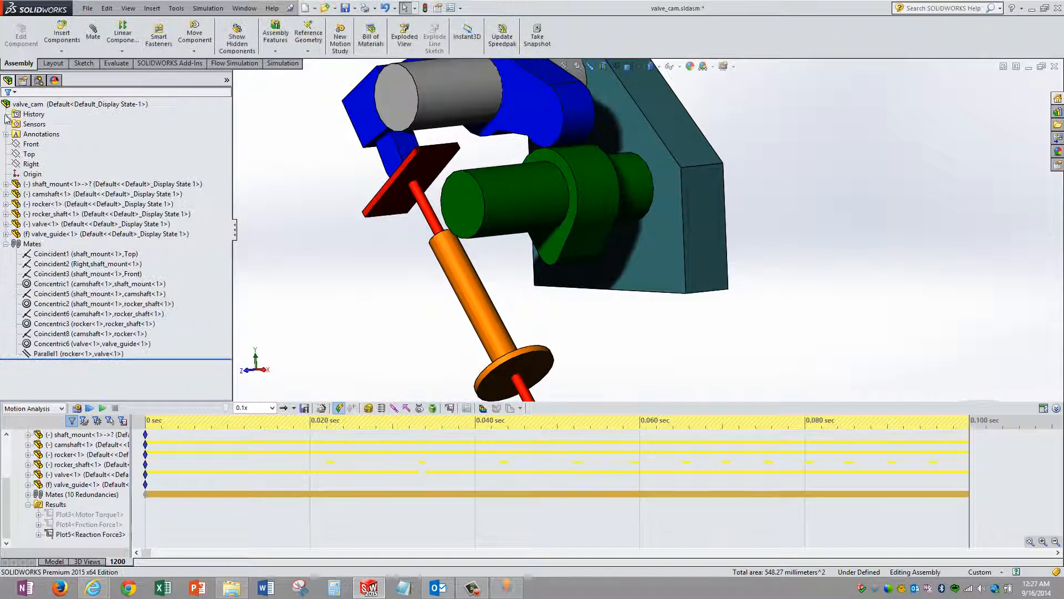
Expand the new rocker-camshaft force plot in the study results and review its axis entries and available actions.
{"action": "left_click", "coordinate": [86, 534]}
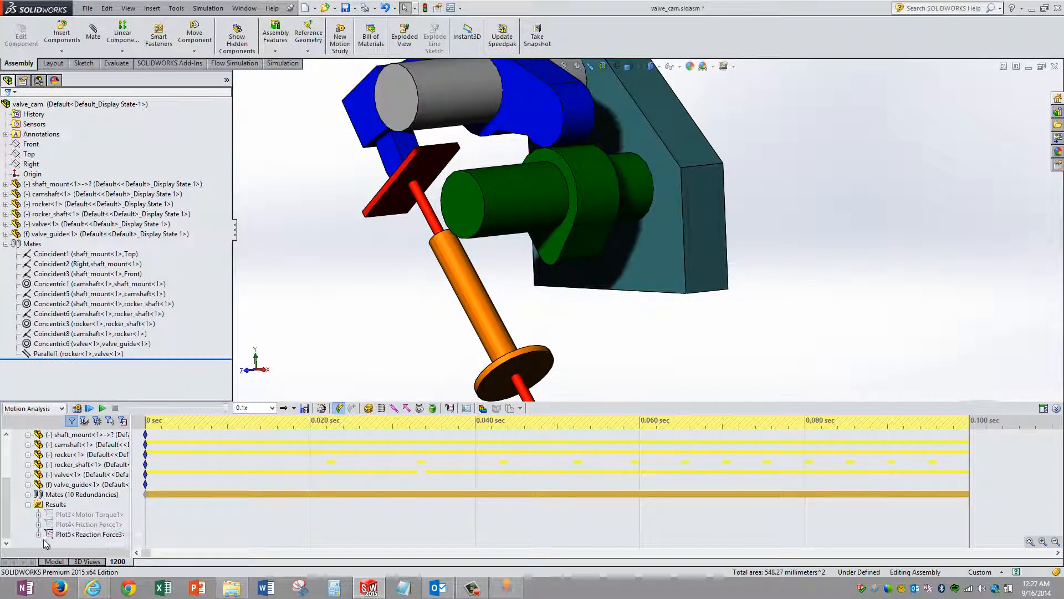
{"action": "left_click", "coordinate": [39, 535]}
{"action": "right_click", "coordinate": [79, 515]}
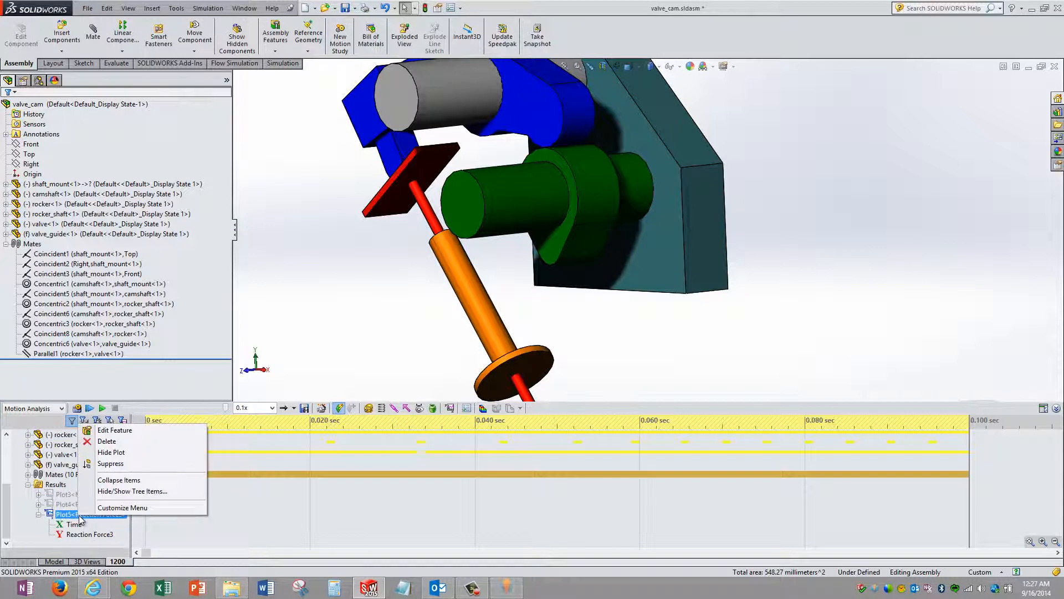
{"action": "left_click", "coordinate": [34, 529]}
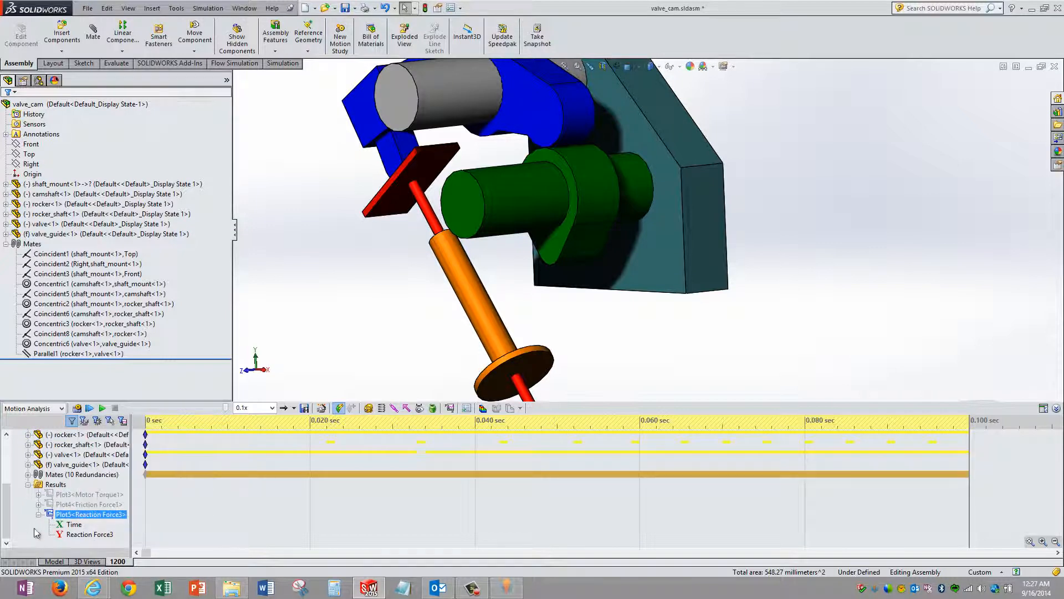
{"action": "left_click", "coordinate": [332, 270]}
{"action": "key", "text": "f"}
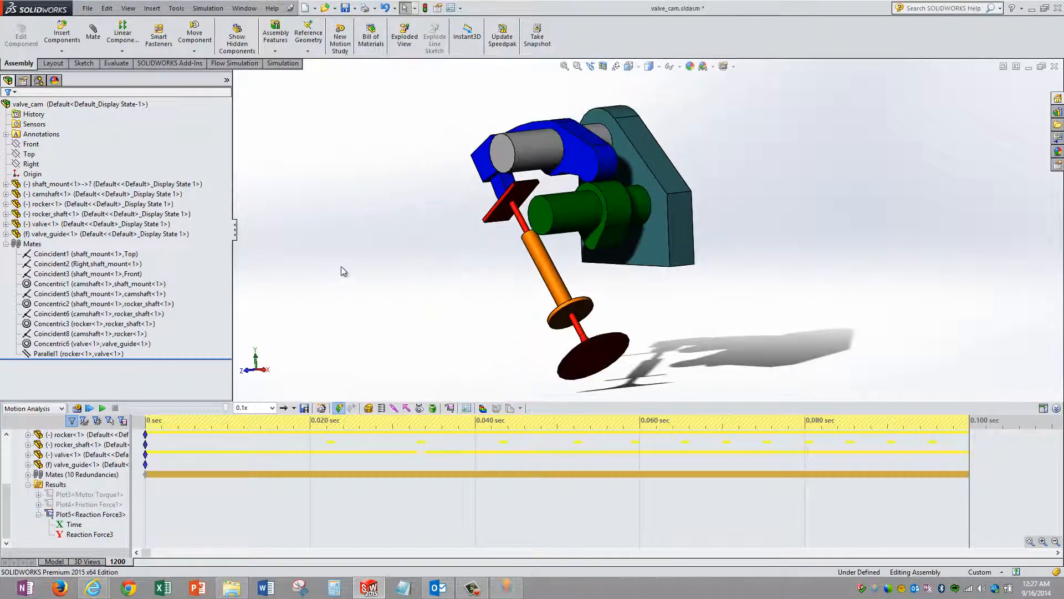
{"action": "middle_click_drag", "start_coordinate": [404, 240], "coordinate": [484, 182]}
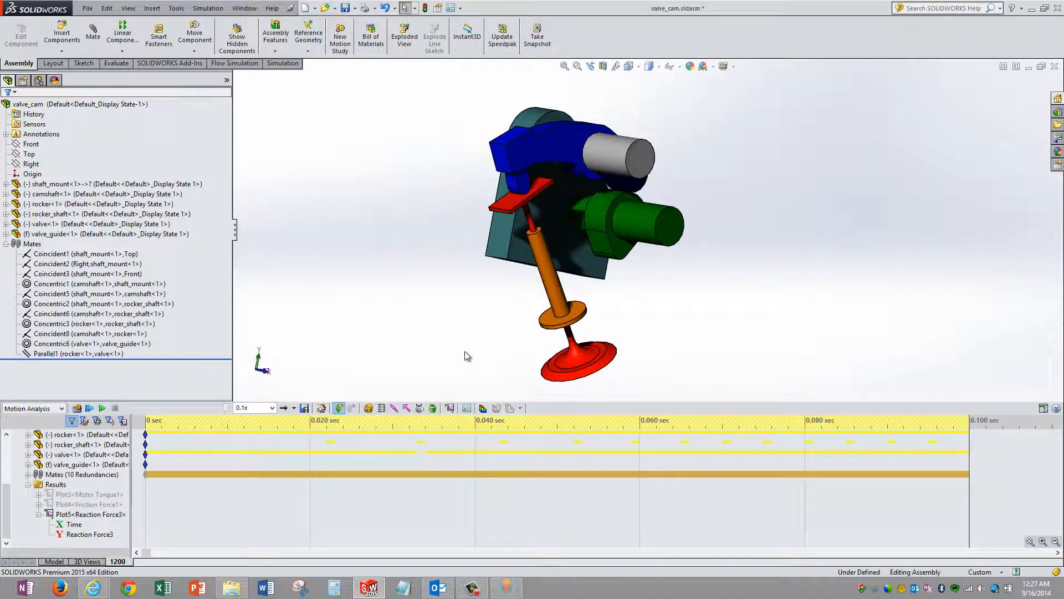
{"action": "middle_click_drag", "start_coordinate": [433, 281], "coordinate": [422, 240]}
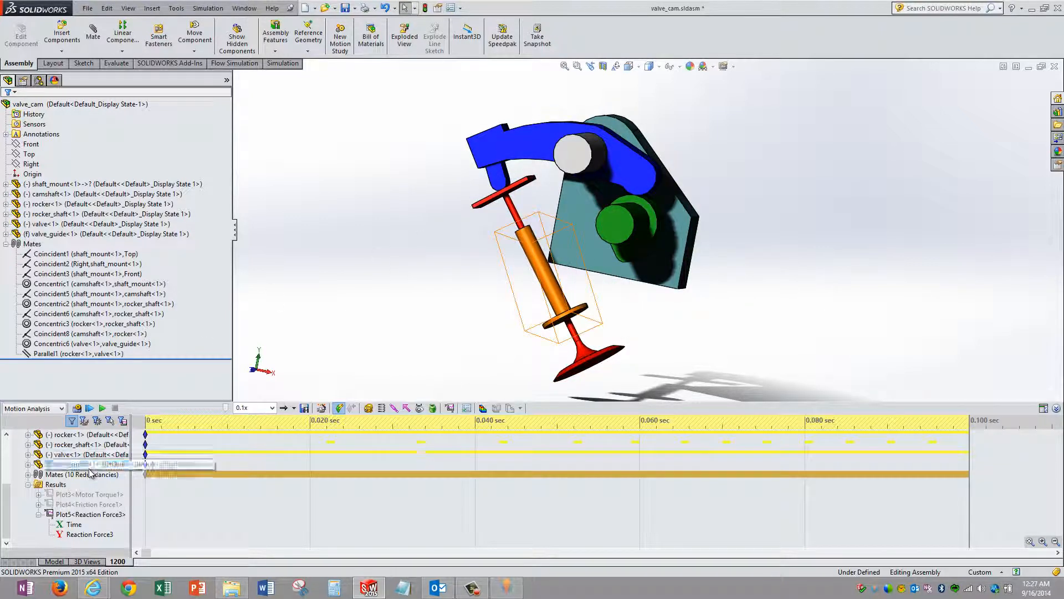
{"action": "scroll", "coordinate": [78, 461], "scroll_direction": "up", "scroll_amount": 3}
{"action": "left_click", "coordinate": [64, 465]}
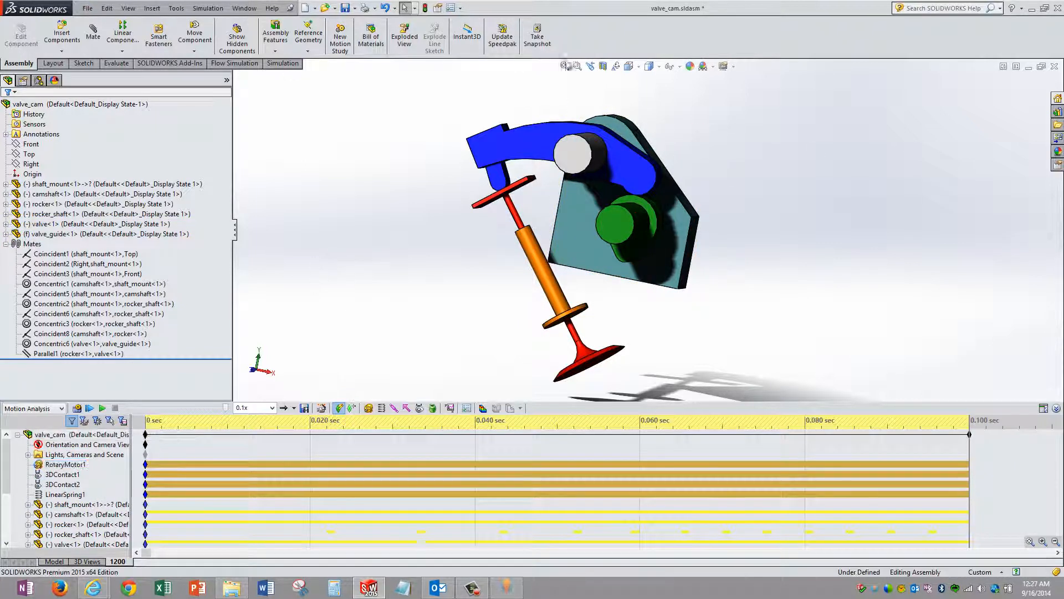
{"action": "left_click", "coordinate": [418, 536]}
{"action": "left_click", "coordinate": [418, 541]}
{"action": "mouse_move", "coordinate": [473, 594]}
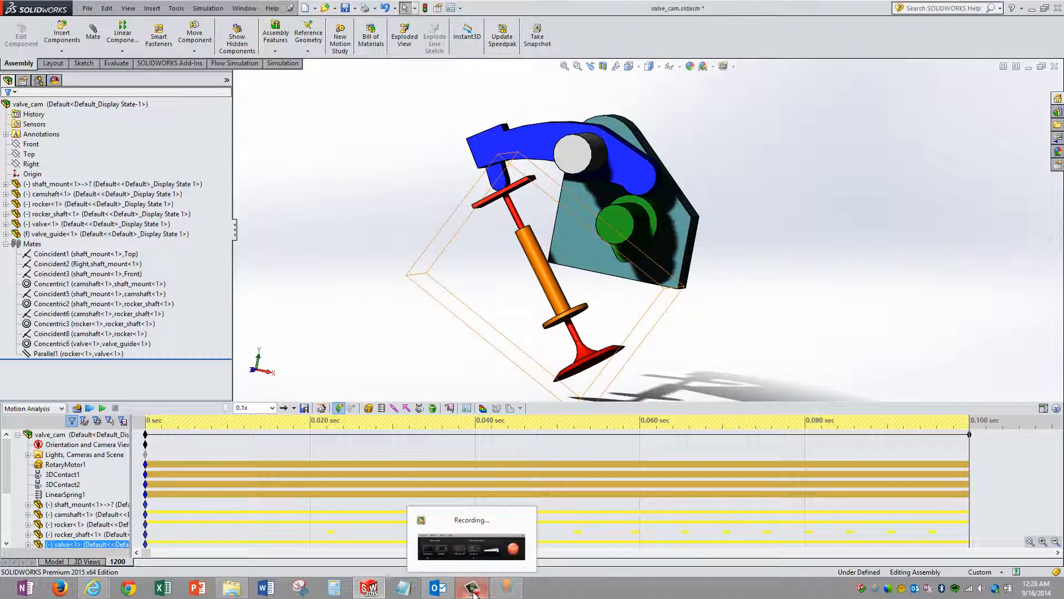